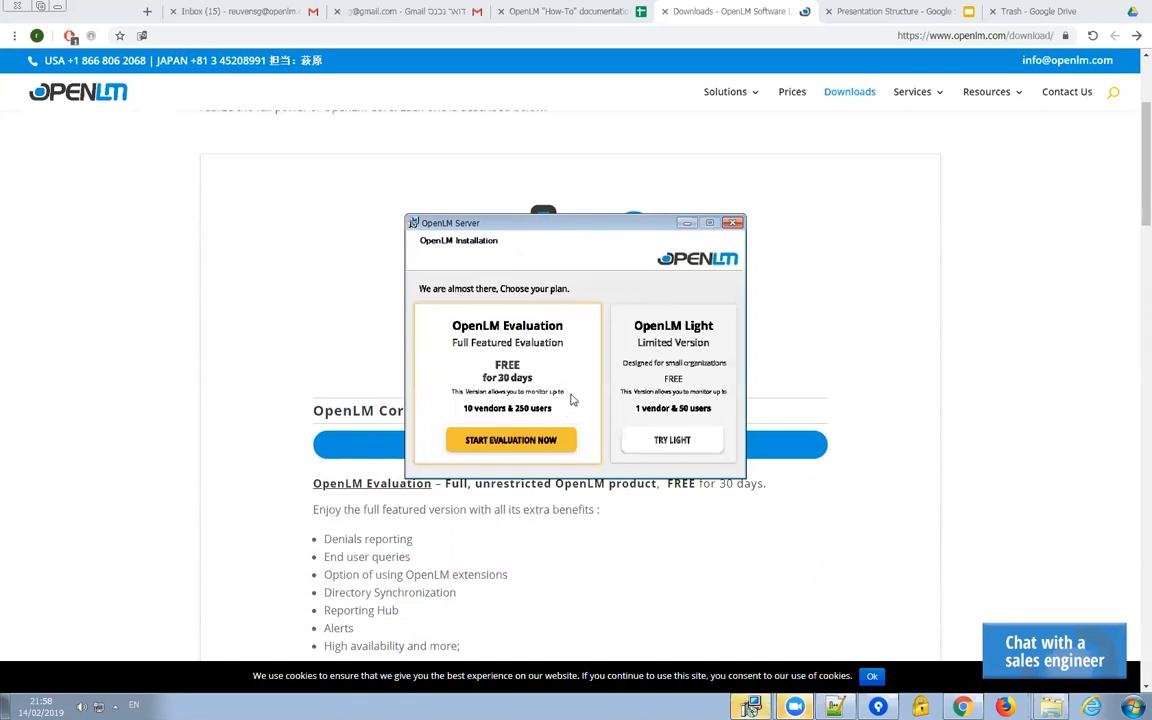
# Preview the existing license file option of the full evaluation plan and exit the OpenLM Server installer
pyautogui.click(507, 442)
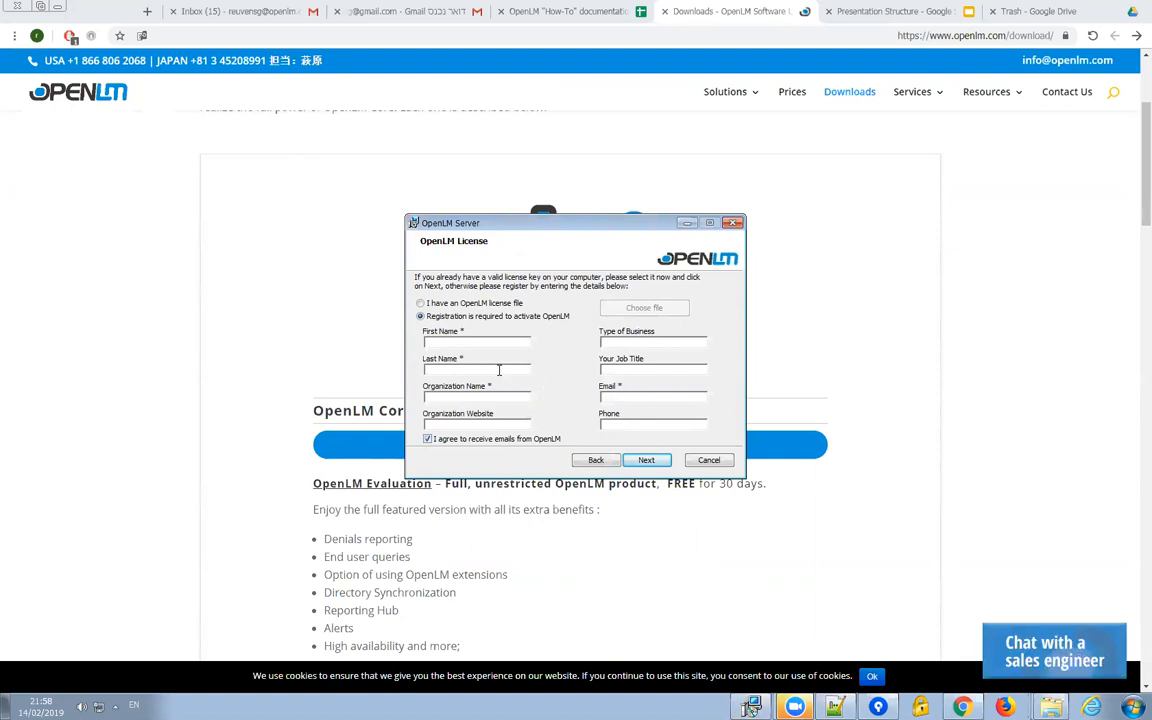
pyautogui.click(476, 306)
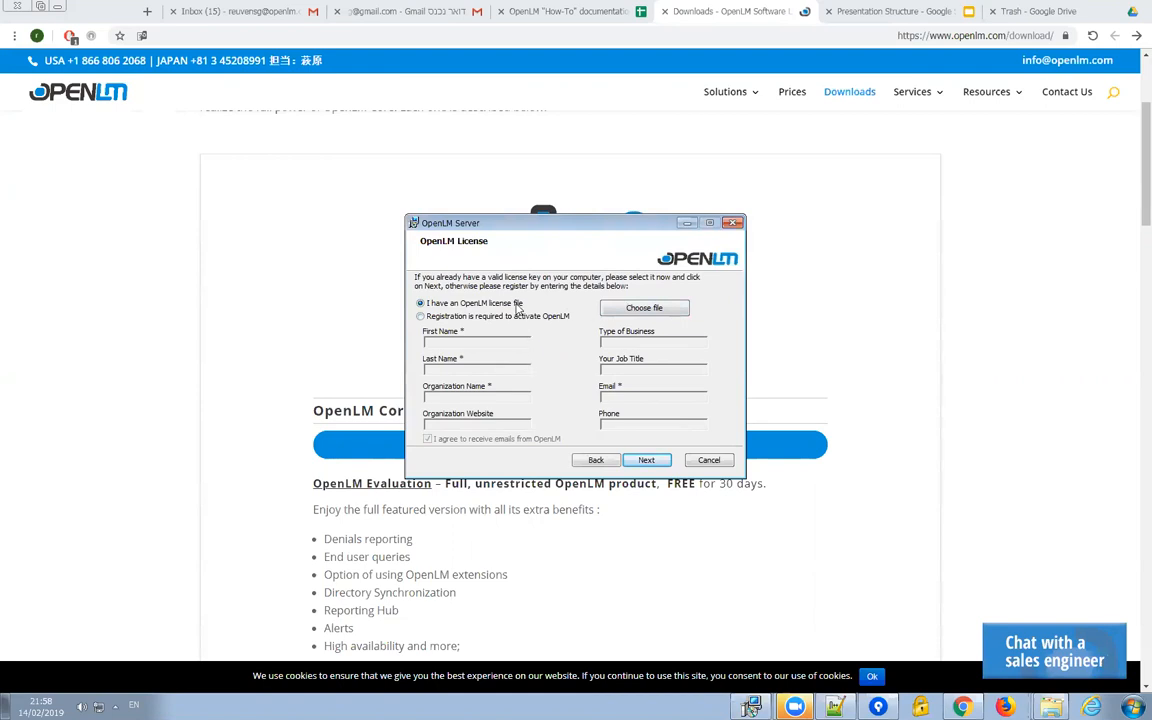
pyautogui.click(708, 460)
pyautogui.click(599, 373)
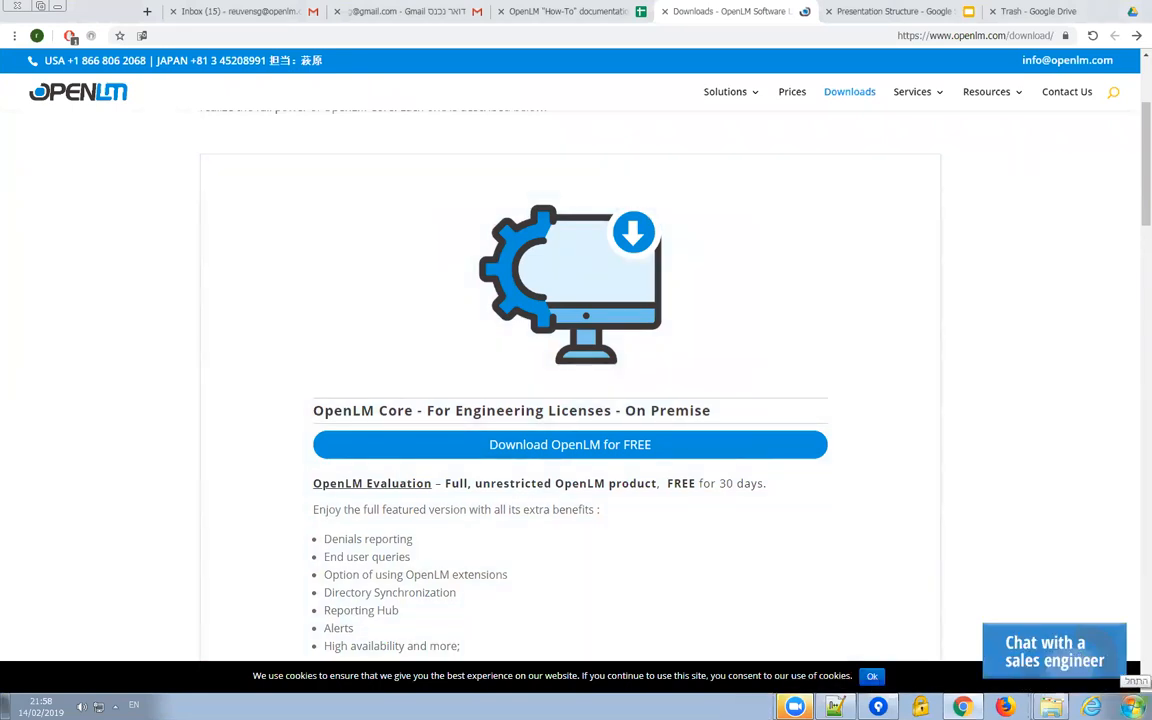
# Search the computer for "data" and launch OpenLM Database Configuration, allowing it to run
pyautogui.click(1133, 707)
pyautogui.click(1102, 675)
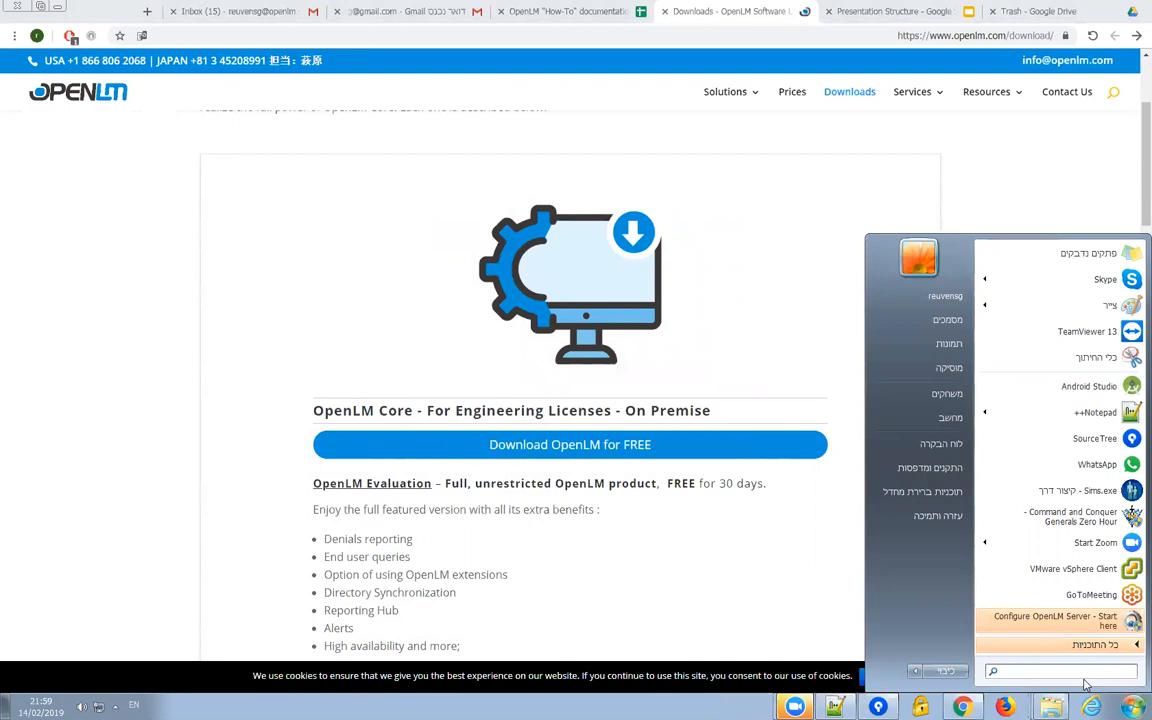
pyautogui.write('data')
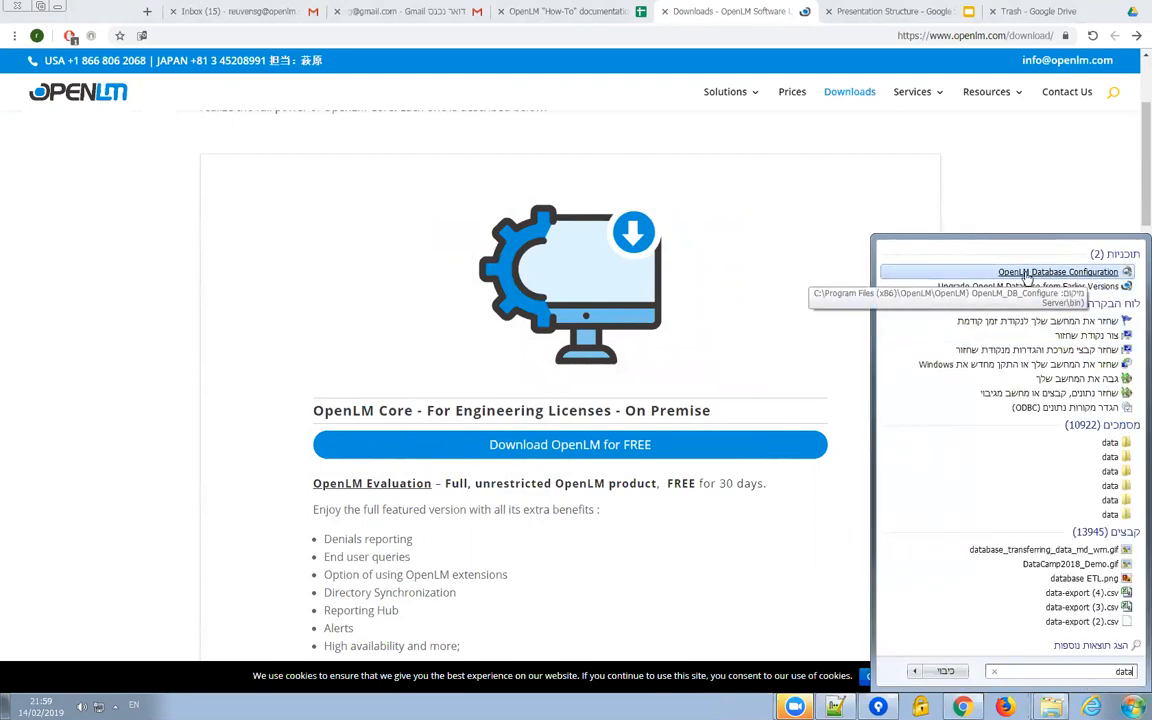
pyautogui.click(1089, 274)
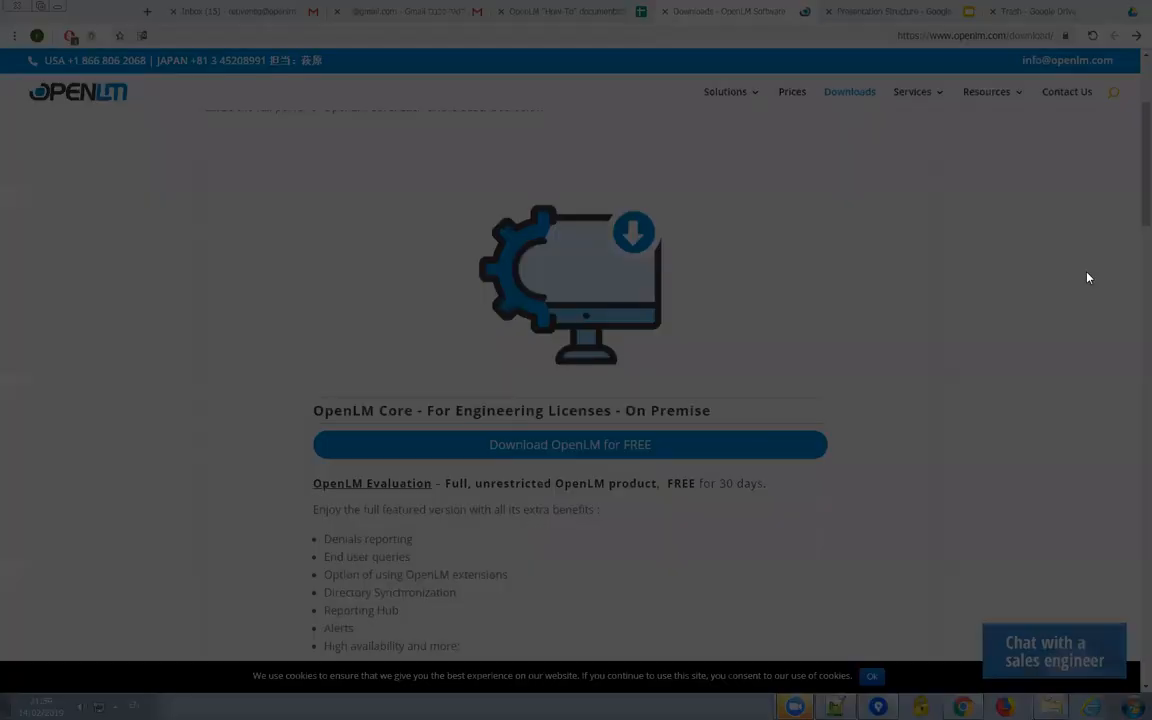
pyautogui.click(686, 394)
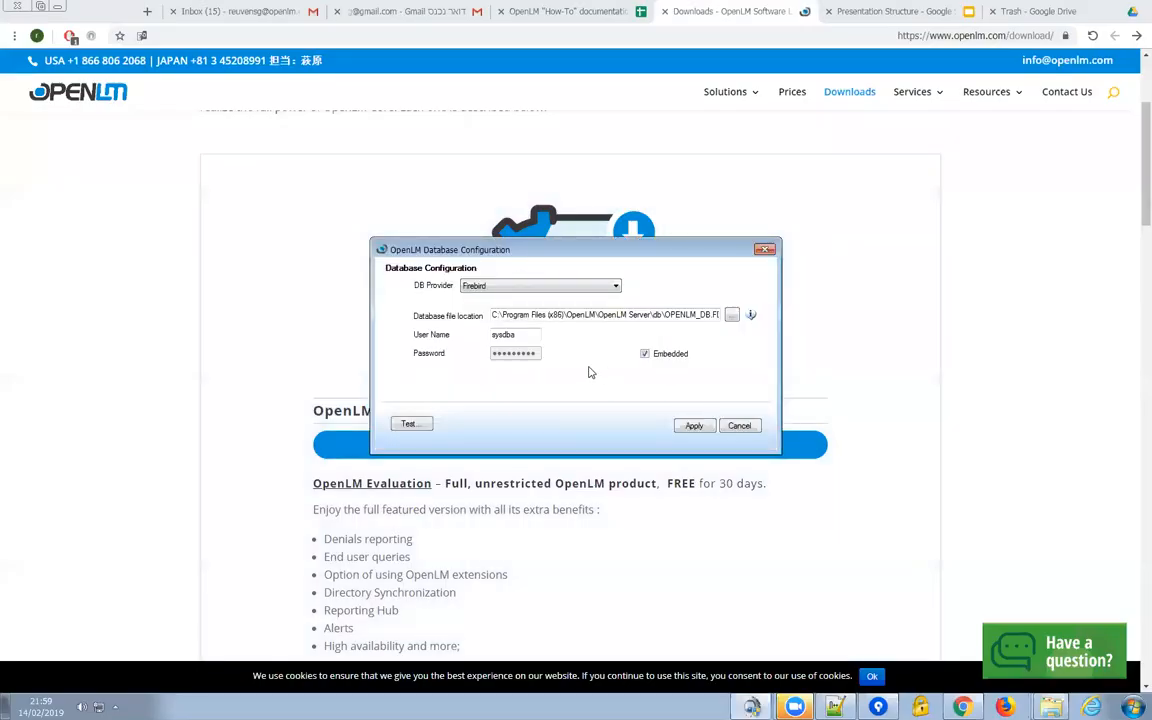
# Inspect the full database file location path of the Firebird provider
pyautogui.moveTo(519, 314); pyautogui.dragTo(722, 314)
pyautogui.click(684, 314)
pyautogui.moveTo(628, 314); pyautogui.dragTo(492, 314)
pyautogui.click(553, 314)
# Look through the alternative DB providers, including MySql, and return the selection to Firebird
pyautogui.click(556, 290)
pyautogui.click(535, 311)
pyautogui.click(535, 286)
pyautogui.click(517, 318)
pyautogui.click(511, 287)
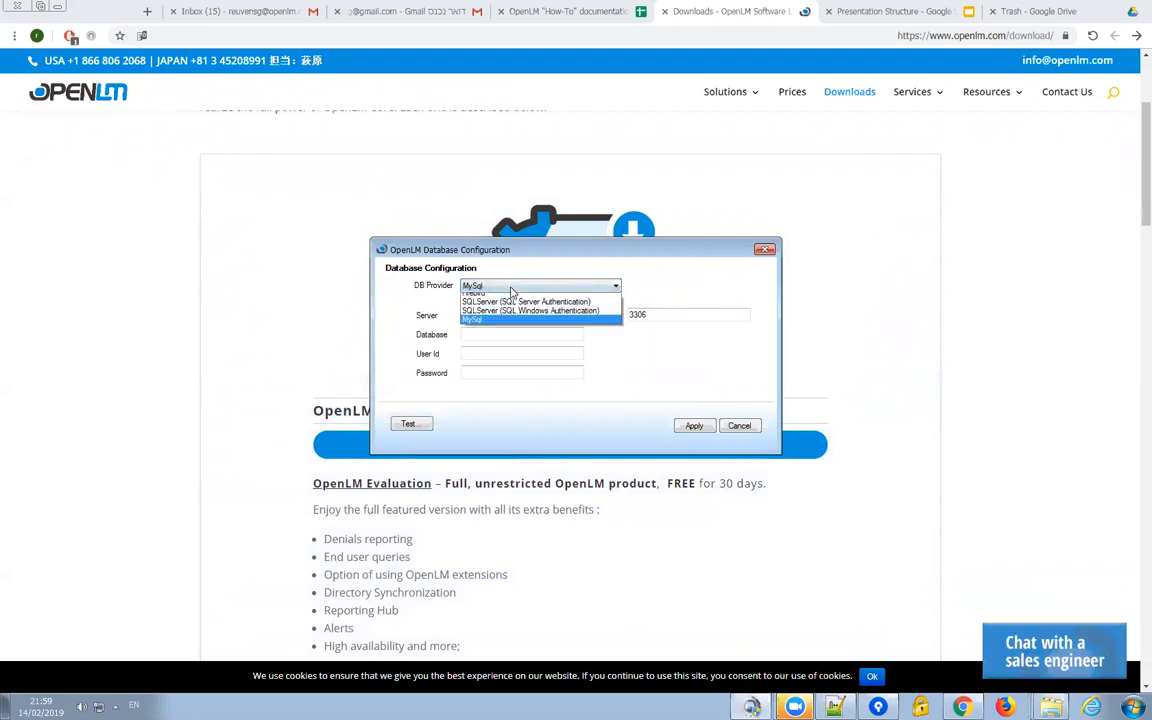
pyautogui.click(512, 293)
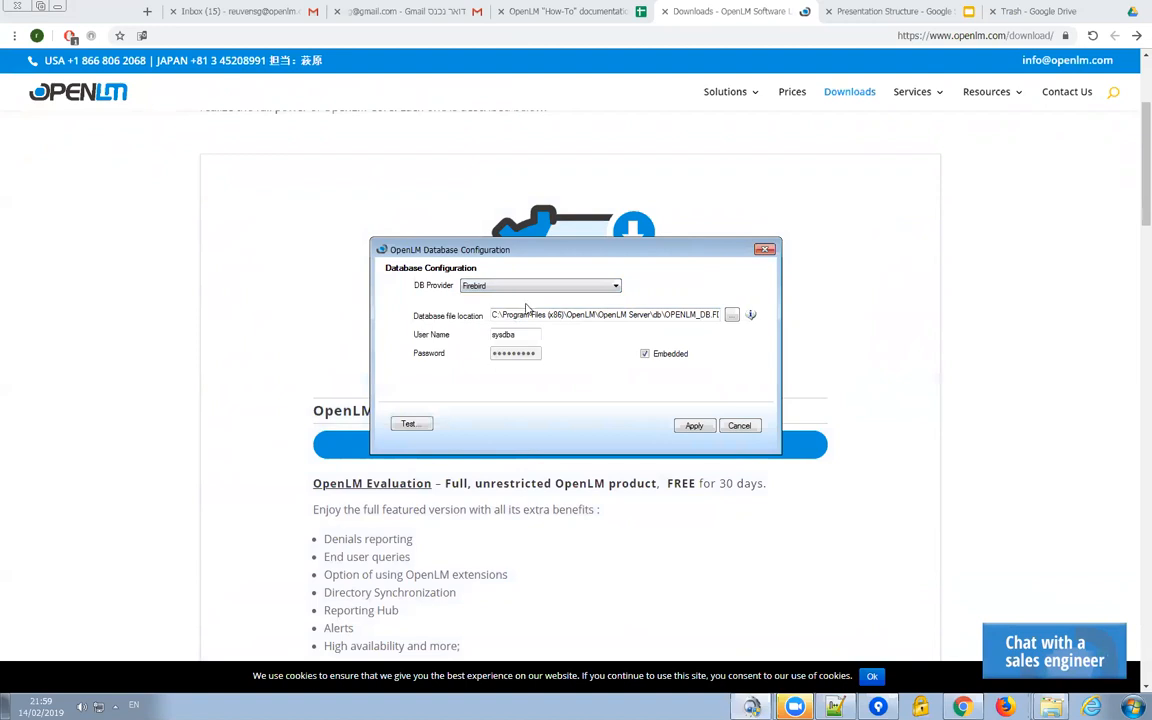
# Select SQLServer (SQL Server Authentication) as DB provider and examine its connection fields
pyautogui.click(522, 288)
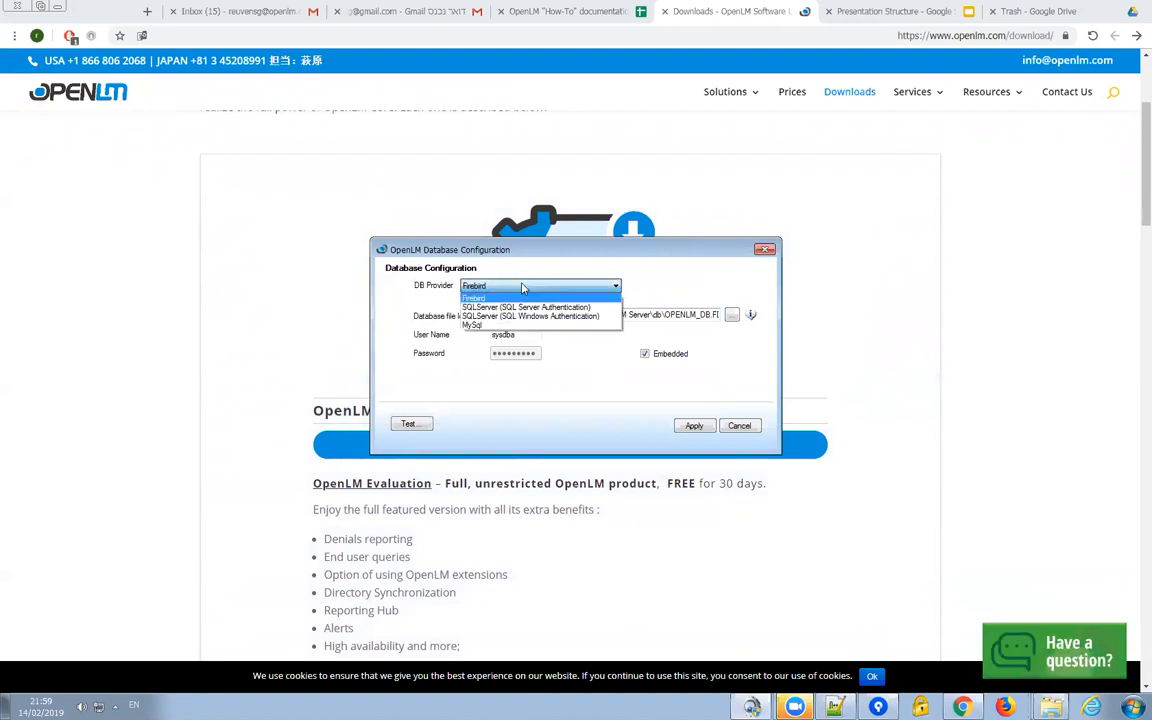
pyautogui.click(521, 303)
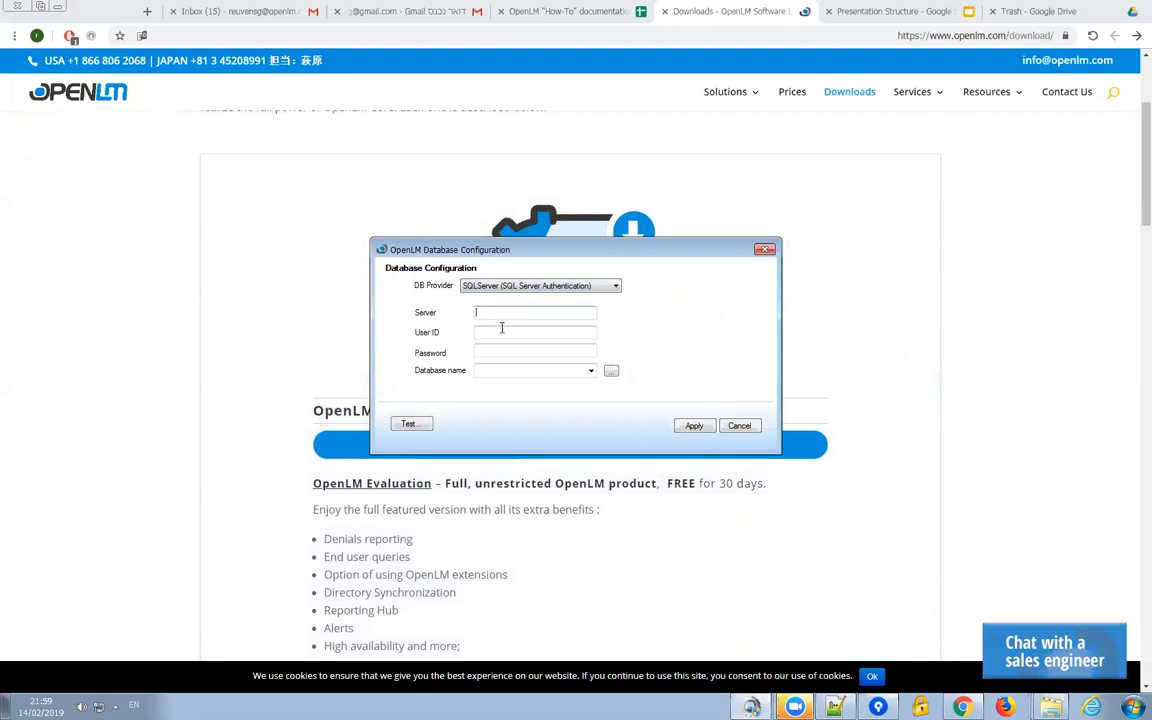
pyautogui.click(520, 351)
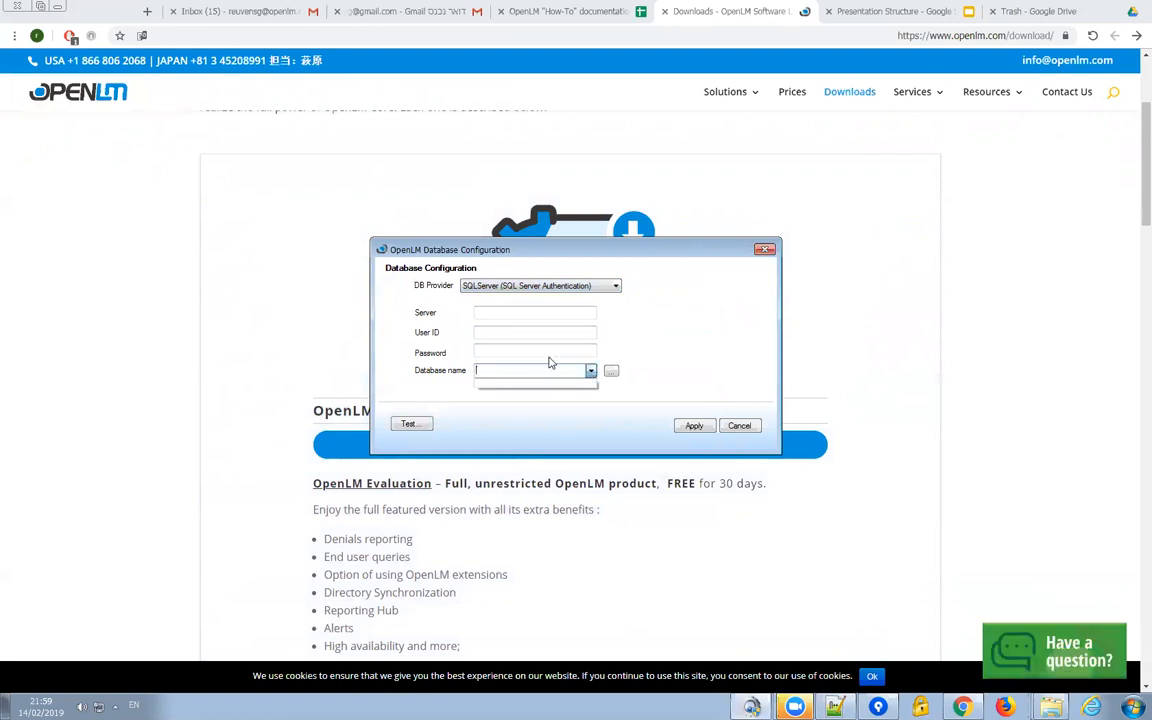
# Compare the connection fields of SQLServer (SQL Windows Authentication) and MySql, and set the DB provider back to Firebird
pyautogui.click(606, 288)
pyautogui.click(510, 314)
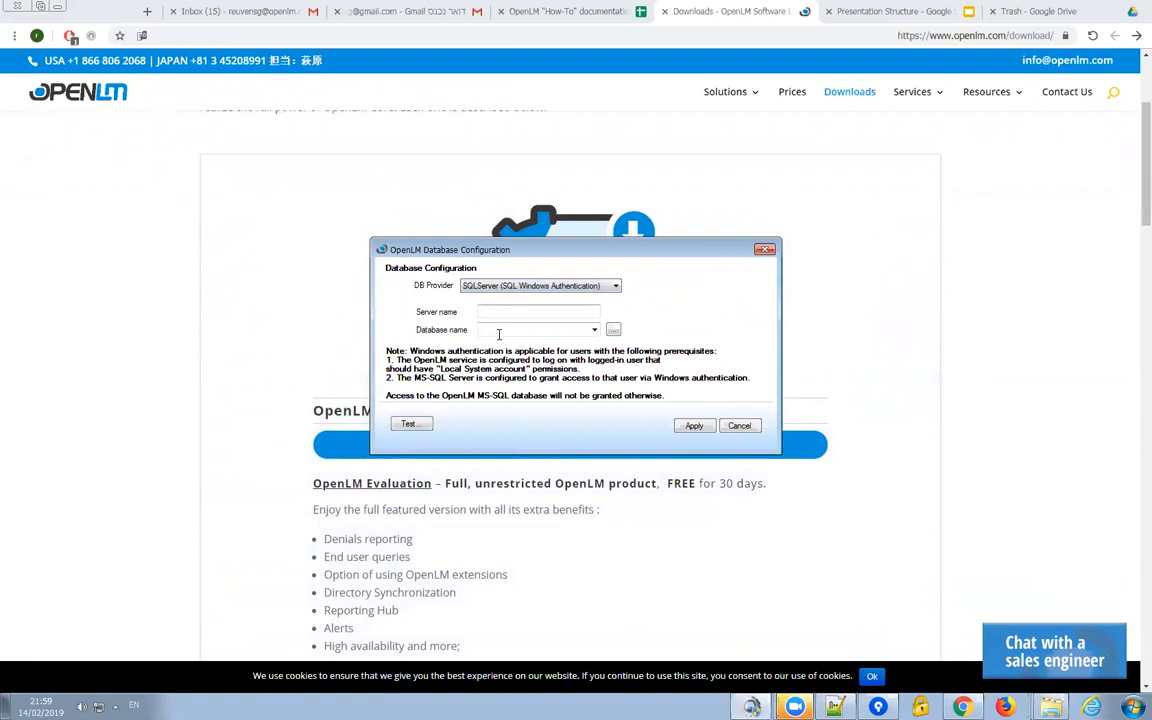
pyautogui.click(500, 286)
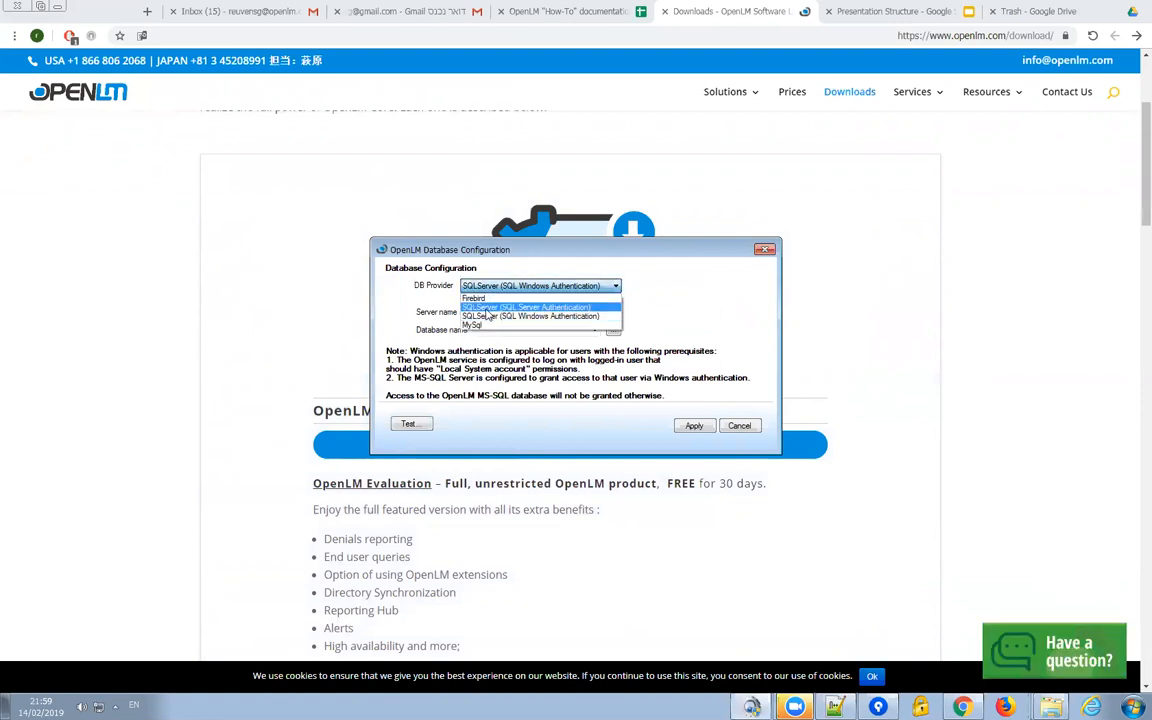
pyautogui.click(490, 296)
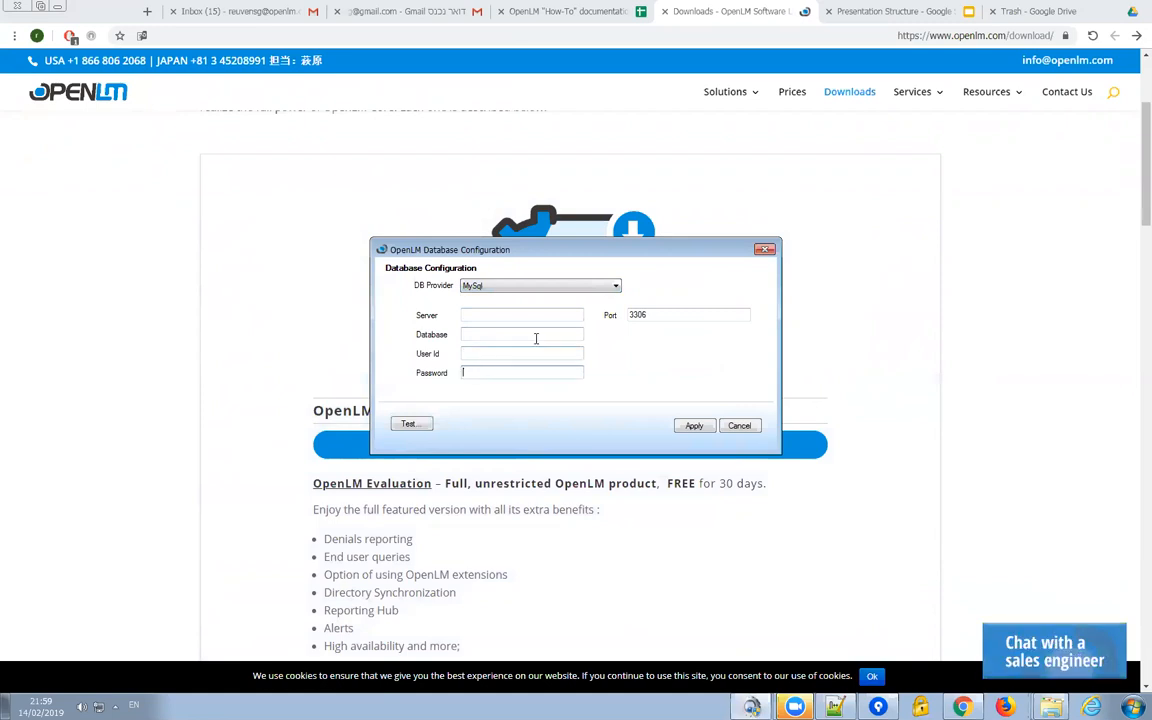
pyautogui.click(524, 287)
pyautogui.click(505, 324)
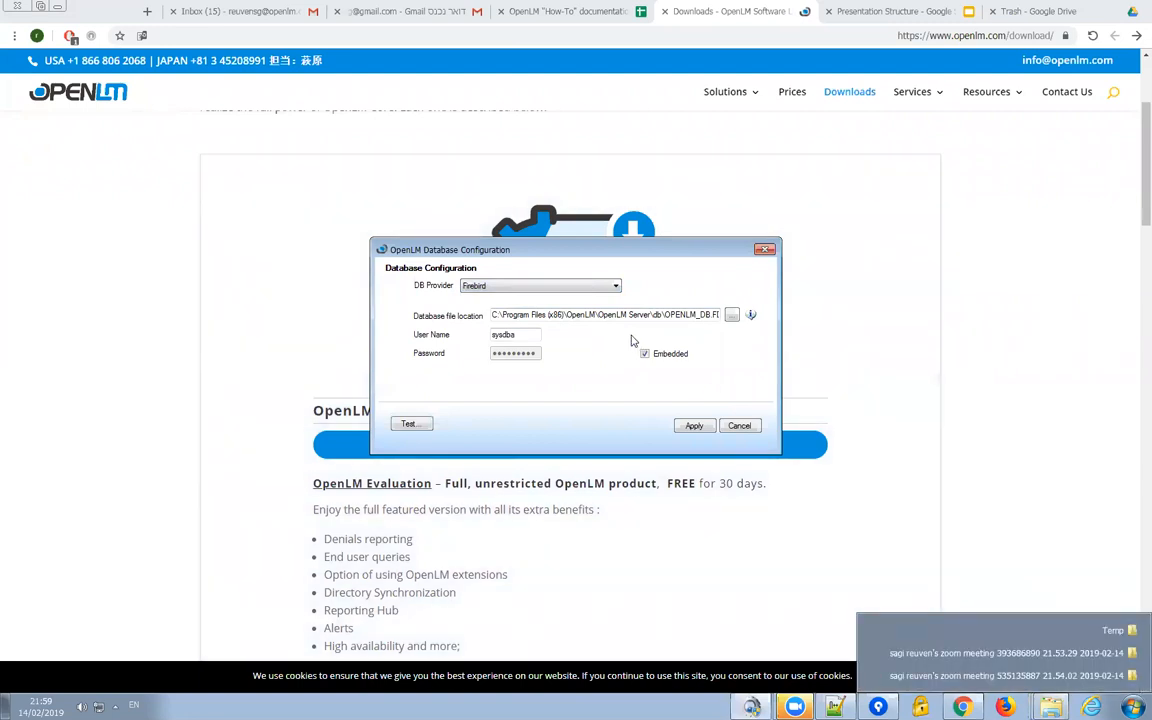
# Examine the Firebird database path in detail, highlighting the OPENLM_DB.FDB file name, its extension and the folder part
pyautogui.moveTo(667, 315); pyautogui.dragTo(731, 314)
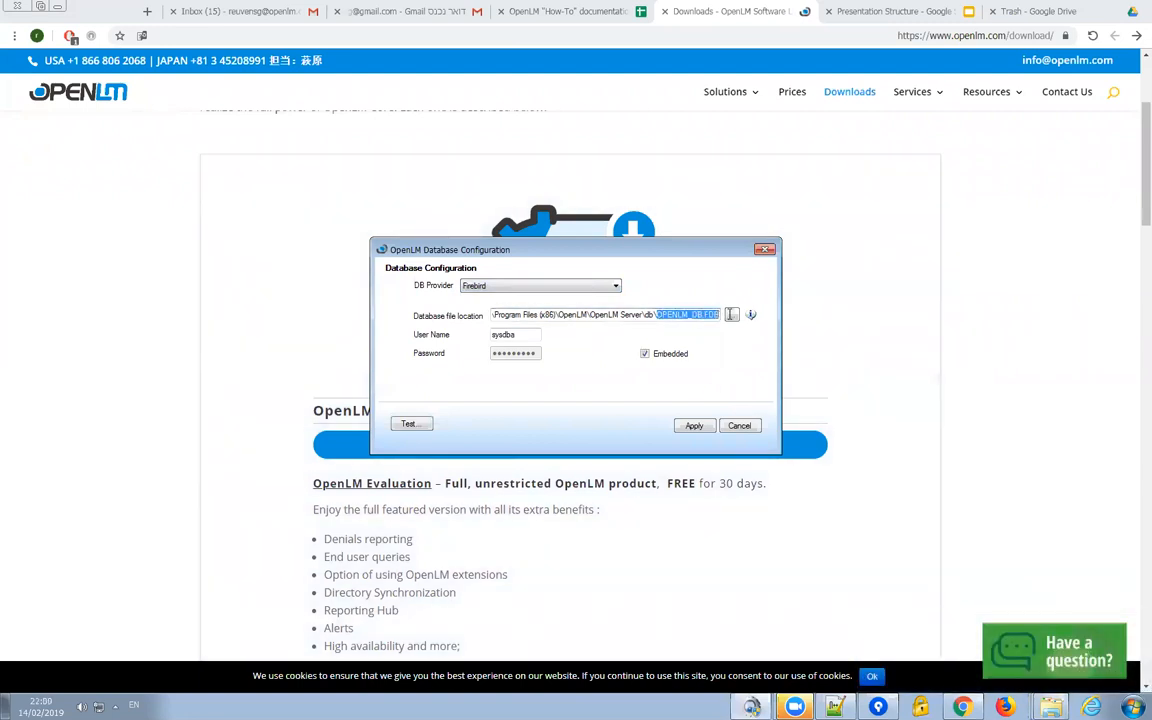
pyautogui.click(683, 314)
pyautogui.doubleClick(707, 315)
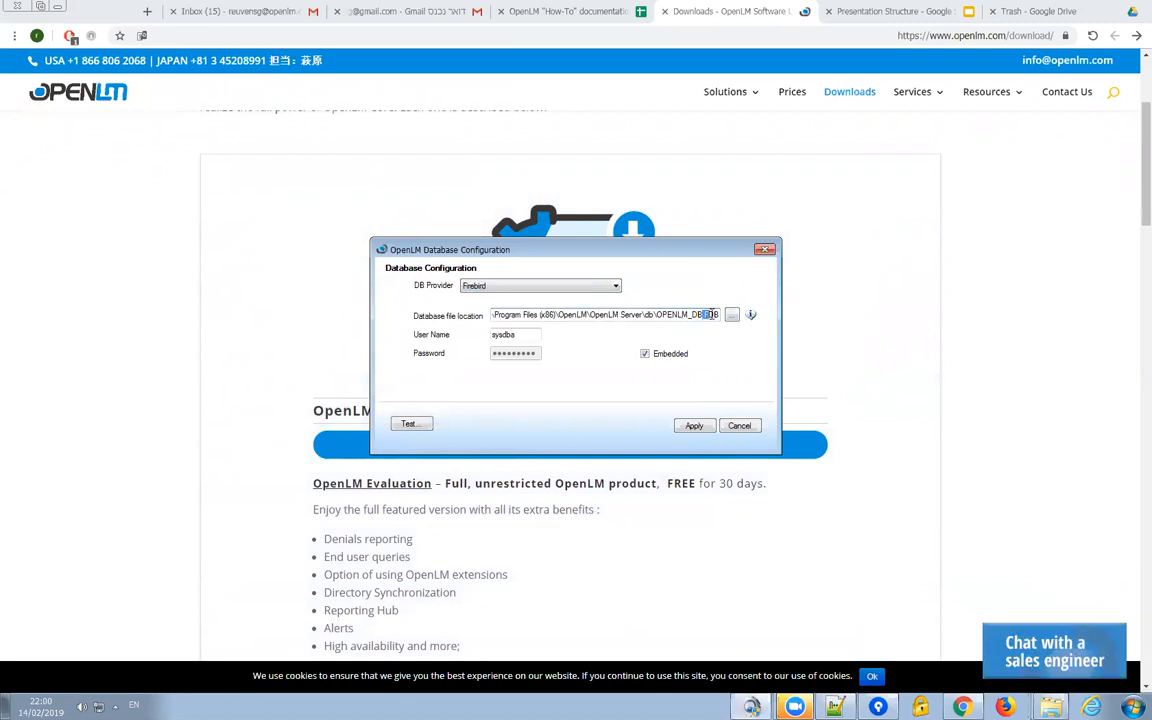
pyautogui.moveTo(599, 317); pyautogui.dragTo(704, 338)
pyautogui.click(537, 317)
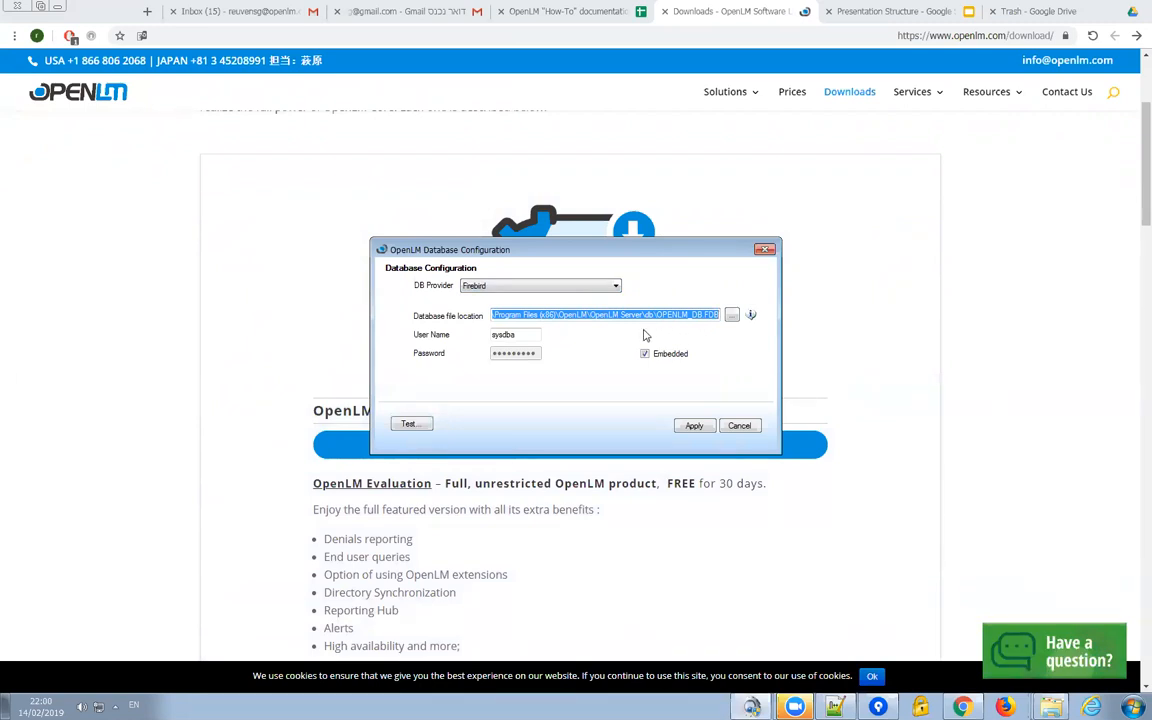
pyautogui.click(615, 315)
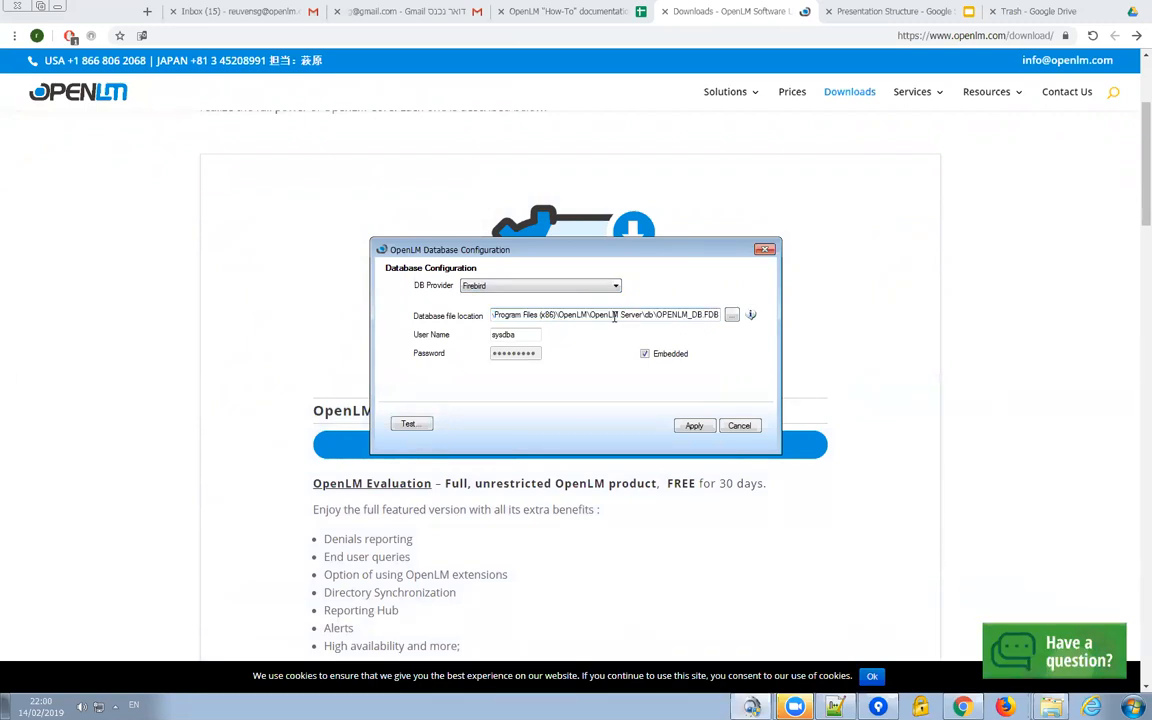
pyautogui.moveTo(589, 314); pyautogui.dragTo(486, 314)
pyautogui.click(515, 313)
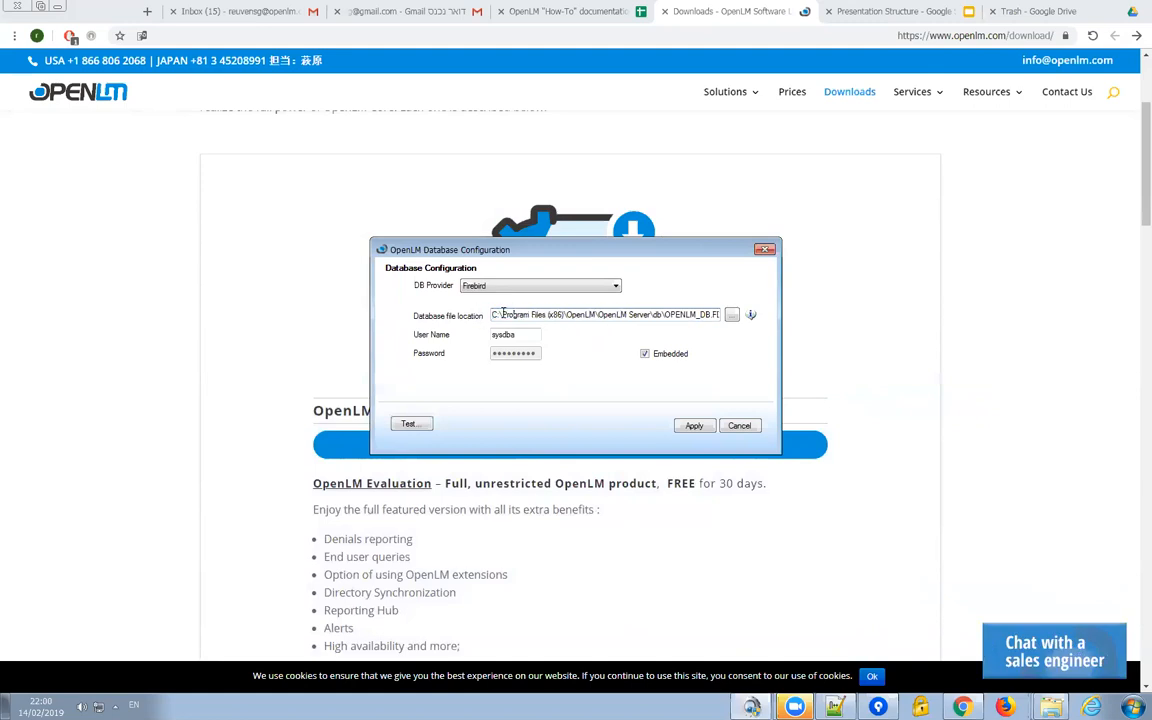
pyautogui.moveTo(503, 314); pyautogui.dragTo(727, 314)
pyautogui.click(689, 316)
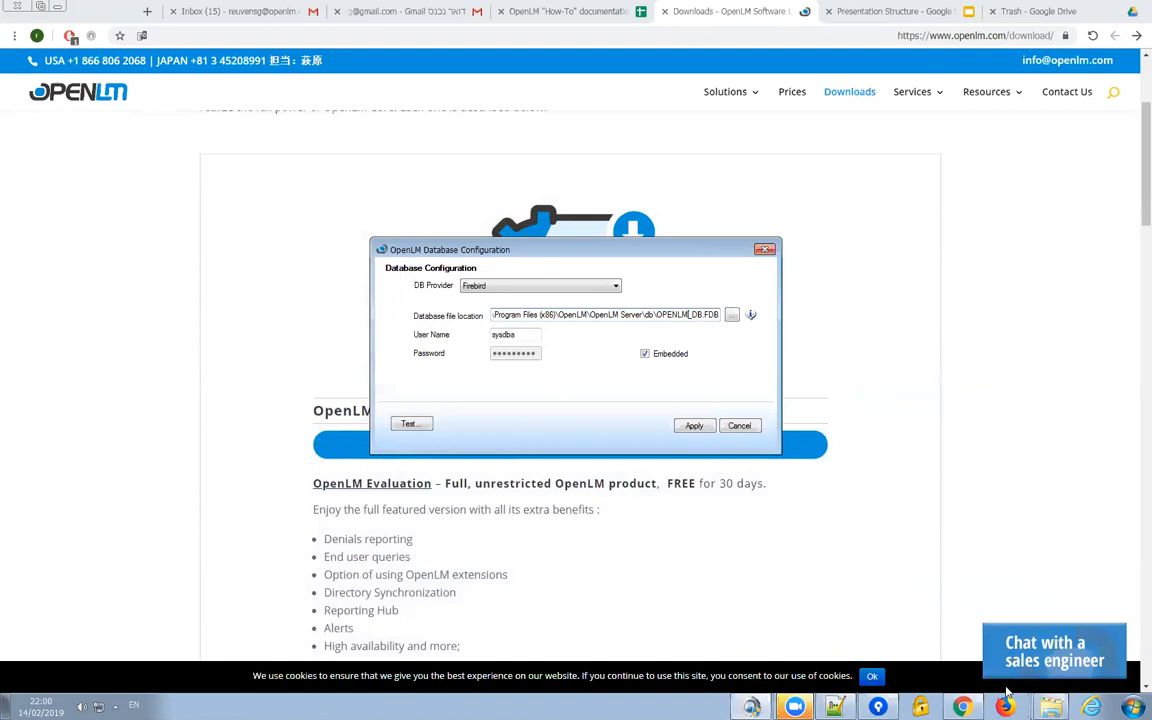
# Switch to File Explorer and open the Program Files (x86) folder on the C: drive
pyautogui.click(1048, 708)
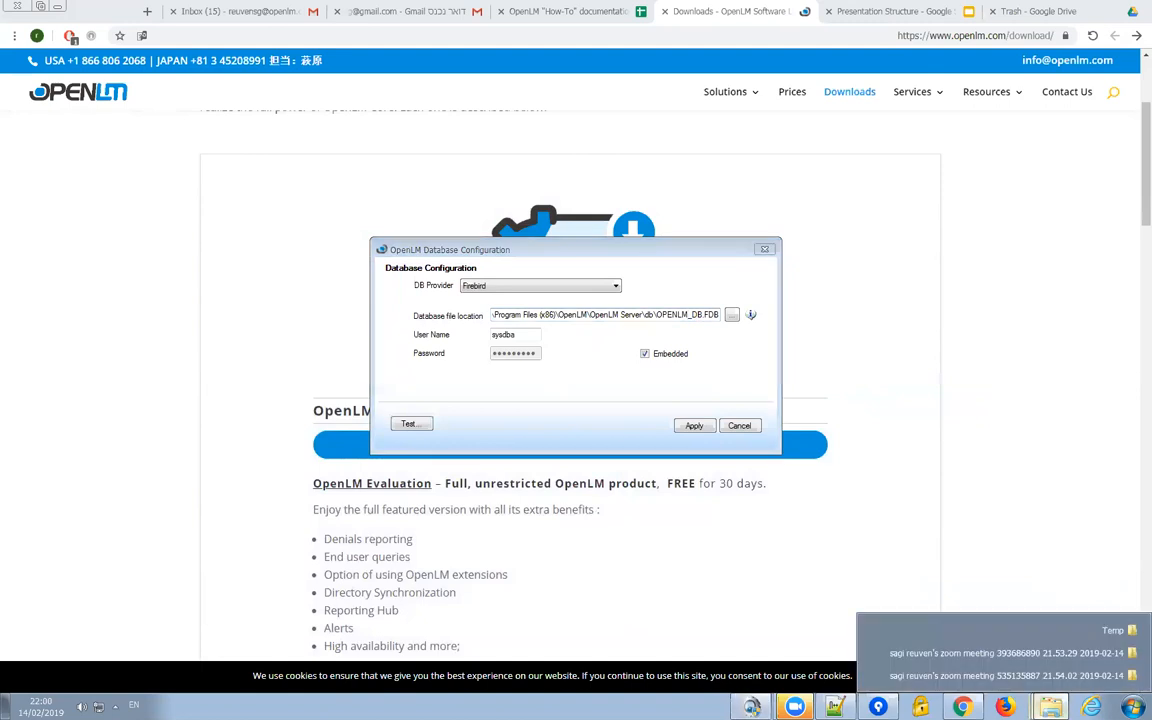
pyautogui.click(1040, 630)
pyautogui.click(995, 476)
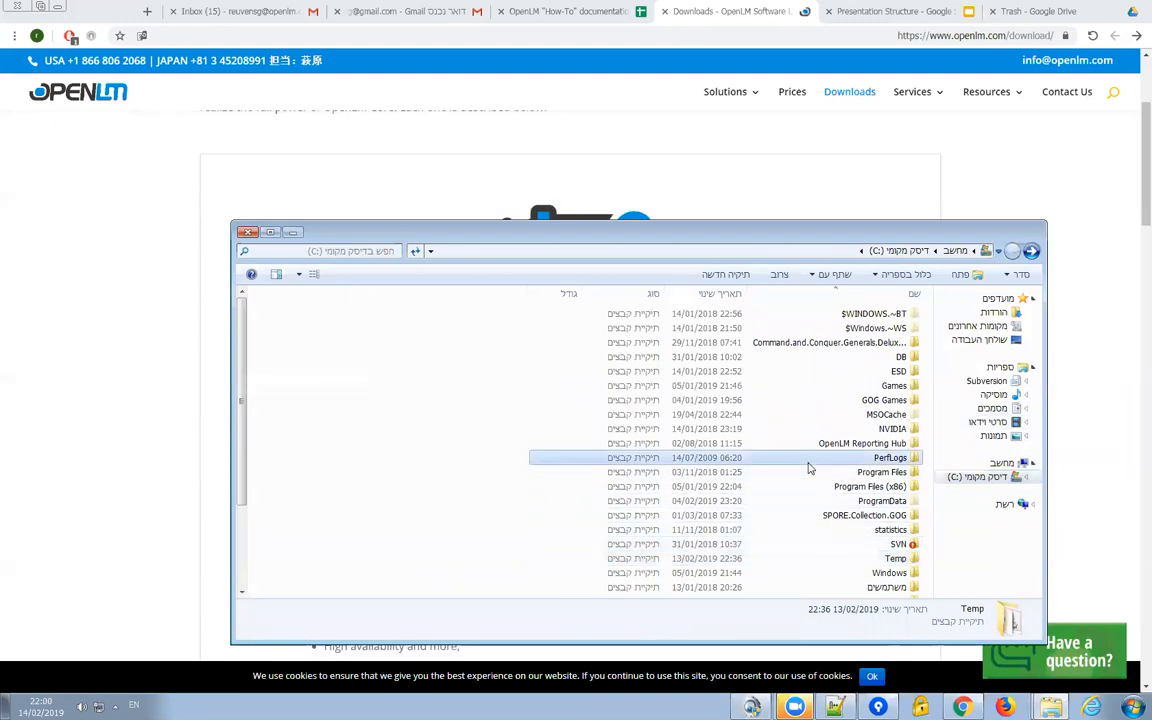
pyautogui.scroll(-2, 810, 470)
pyautogui.scroll(1, 810, 470)
pyautogui.click(859, 440)
pyautogui.doubleClick(859, 440)
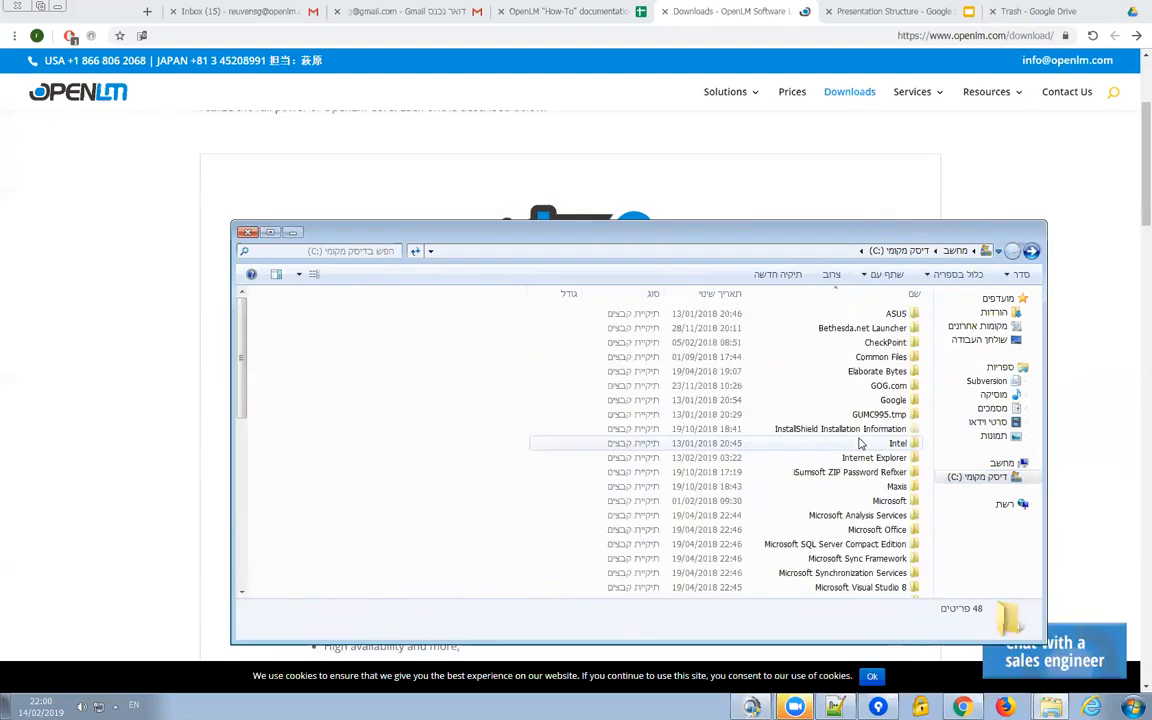
# Locate the OPENLM_DB.FDB file in OpenLM\OpenLM Server\db and close the folder window
pyautogui.scroll(-1, 845, 460)
pyautogui.scroll(-3, 838, 479)
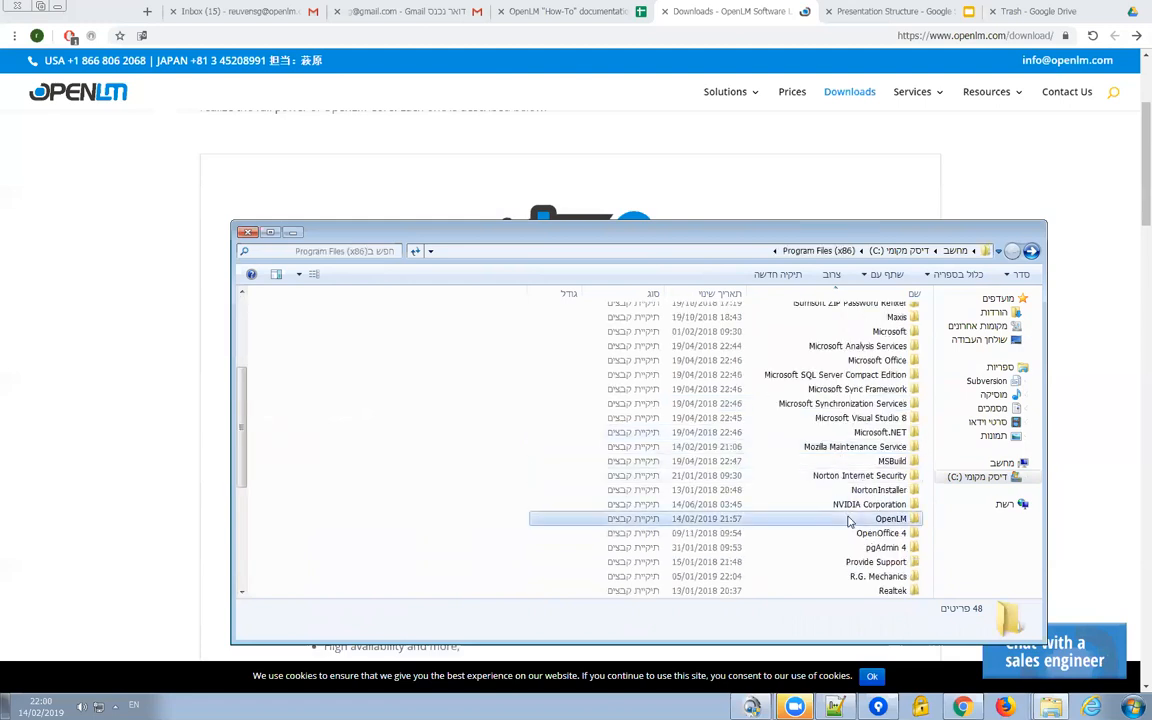
pyautogui.doubleClick(888, 518)
pyautogui.click(867, 345)
pyautogui.doubleClick(867, 346)
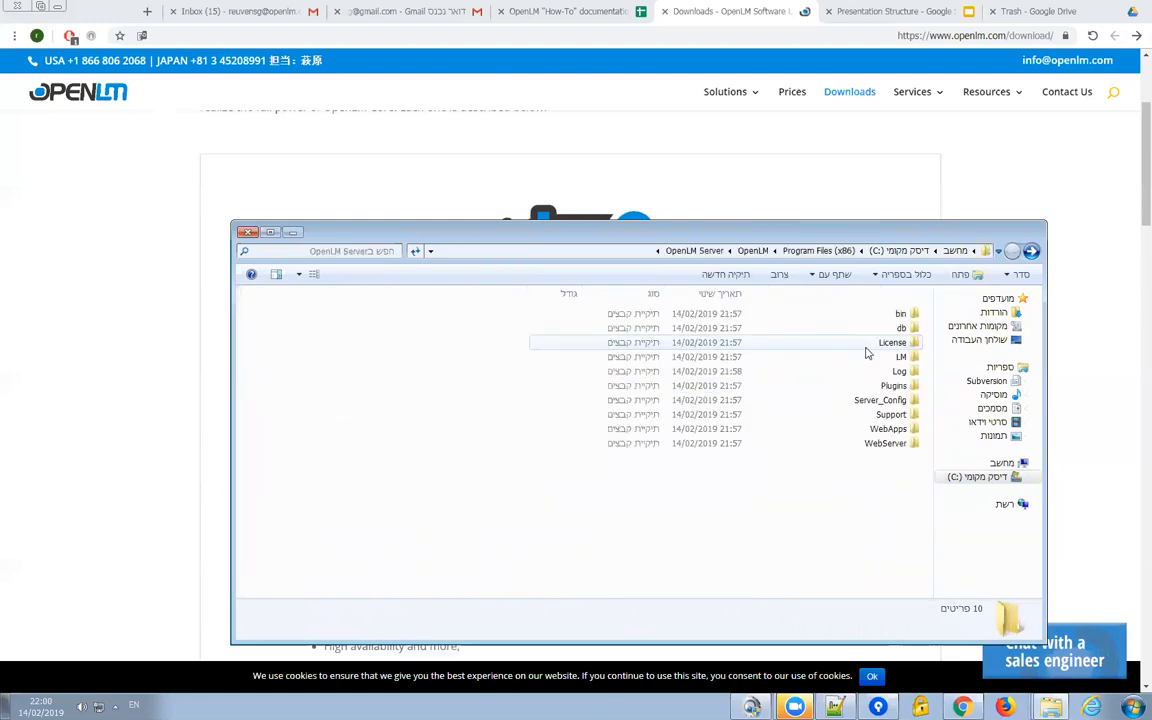
pyautogui.doubleClick(896, 330)
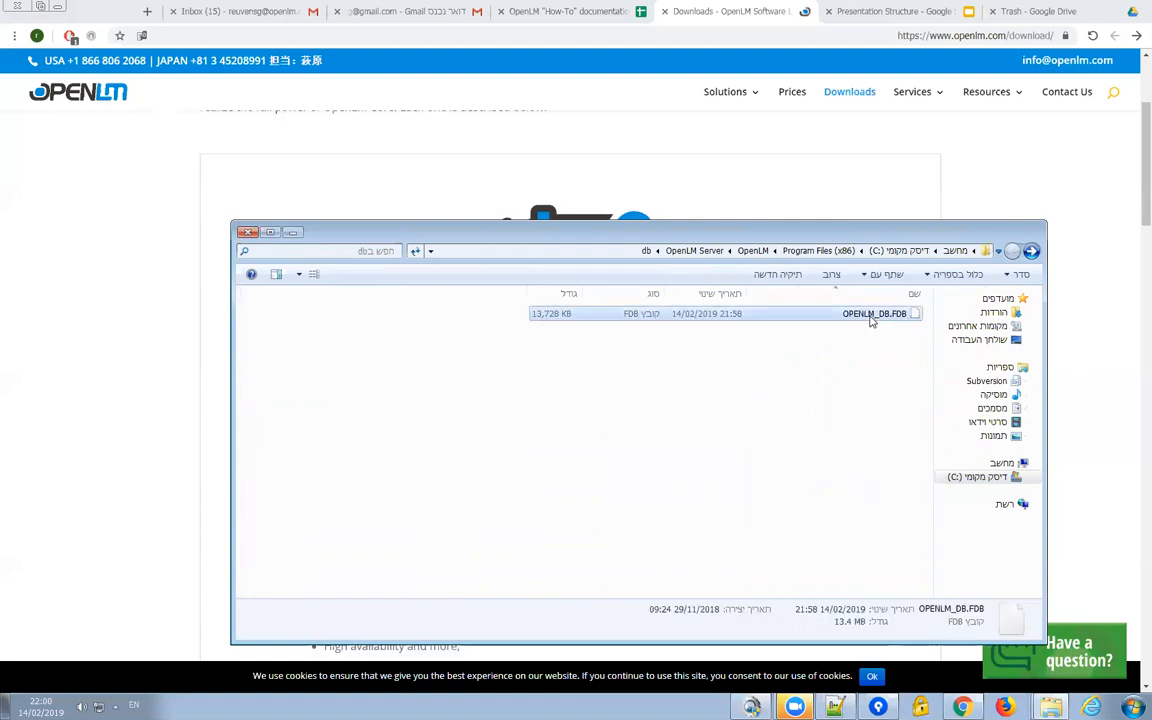
pyautogui.click(810, 380)
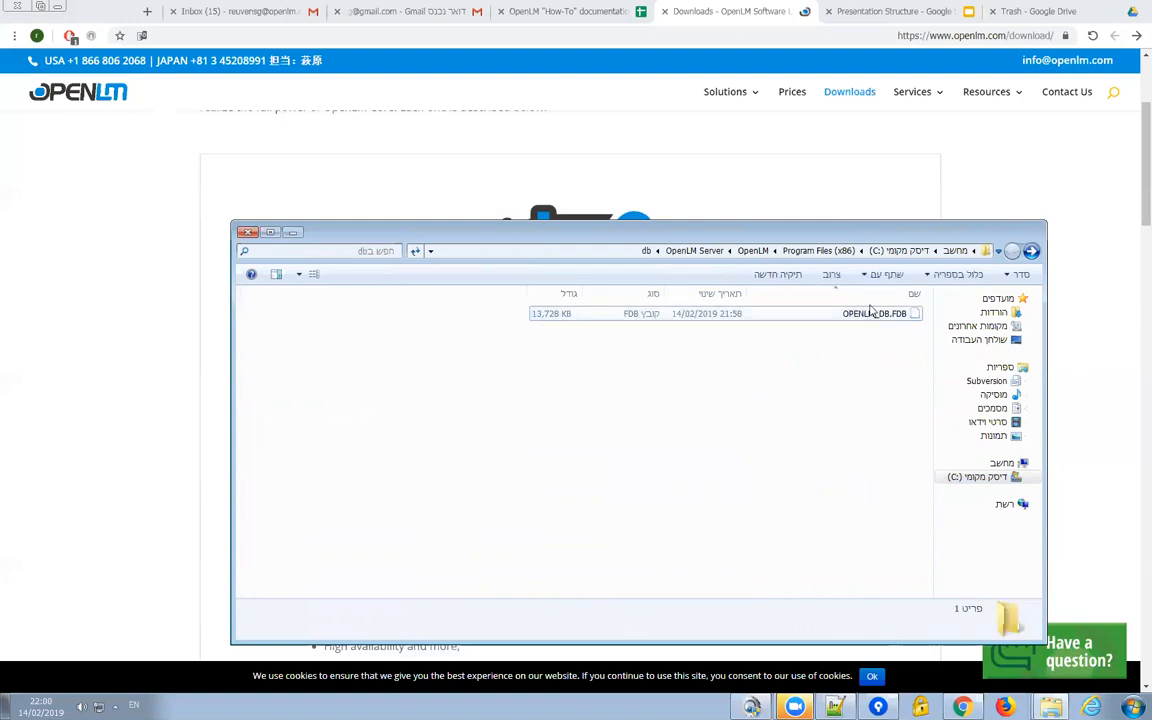
pyautogui.click(247, 232)
# Reposition the Database Configuration dialog and open the list of DB providers
pyautogui.click(492, 287)
pyautogui.click(492, 287)
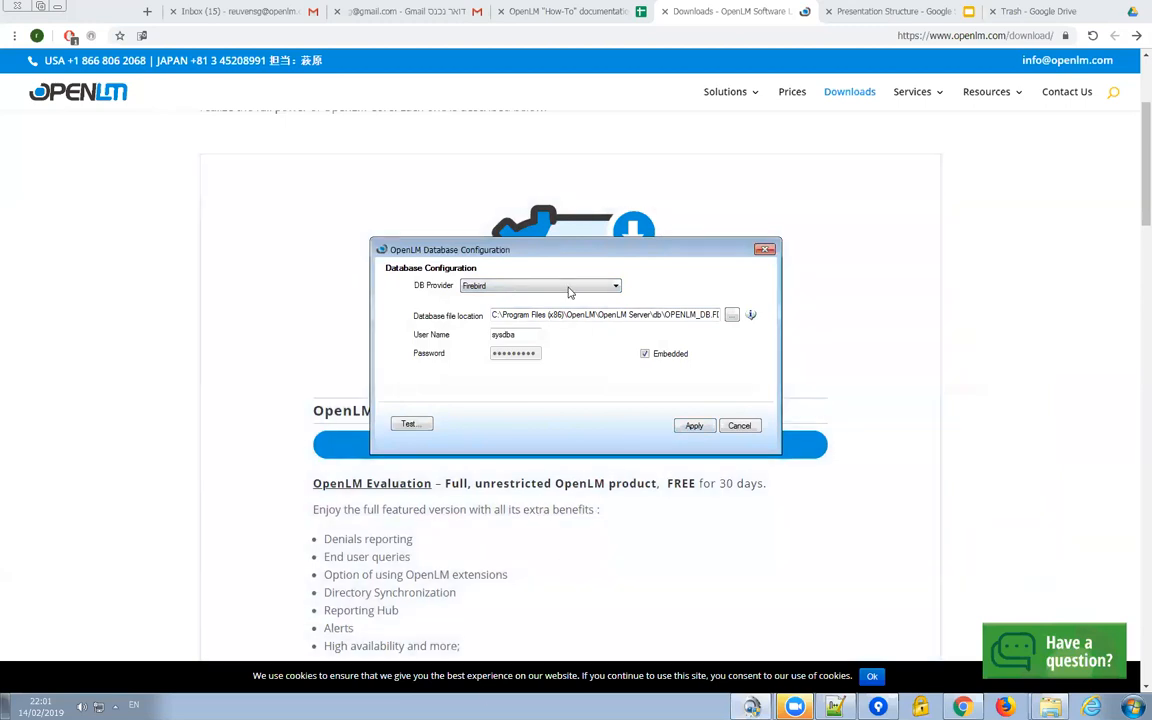
pyautogui.moveTo(535, 256)
pyautogui.mouseDown()
pyautogui.moveTo(429, 260)
pyautogui.moveTo(483, 265)
pyautogui.moveTo(486, 246)
pyautogui.moveTo(528, 232)
pyautogui.mouseUp()
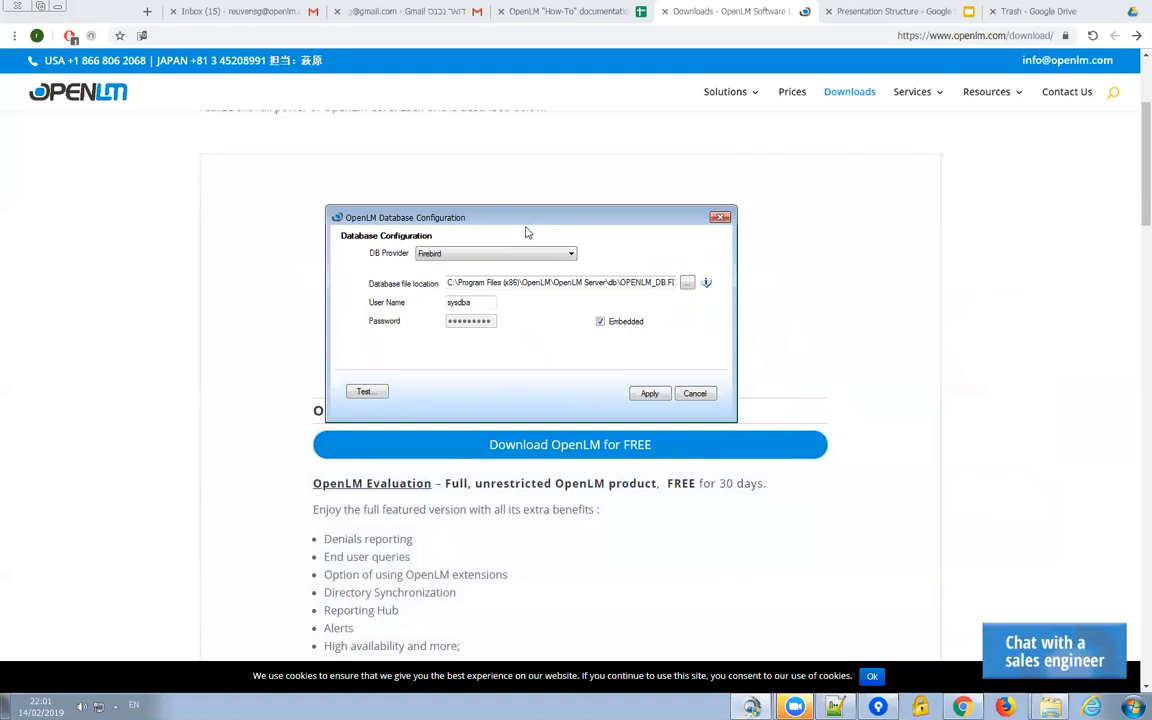
pyautogui.click(432, 253)
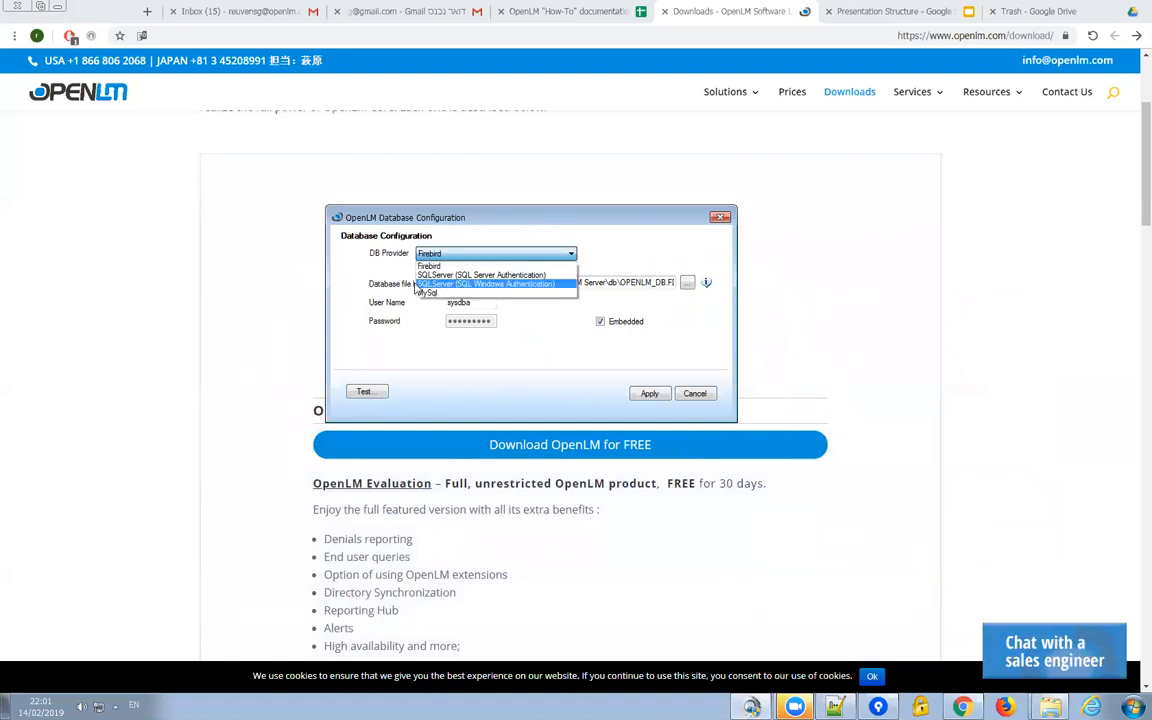